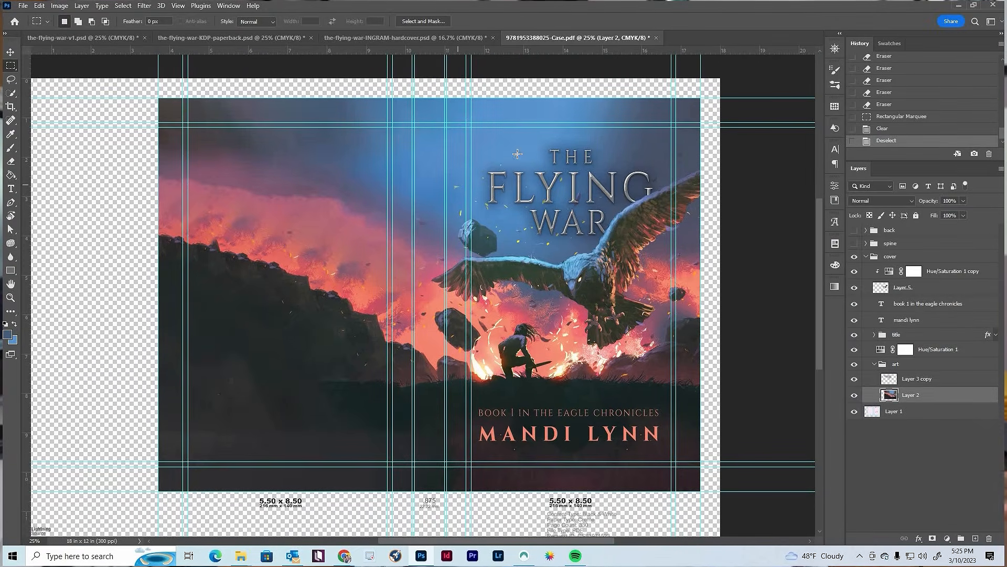
Collapse the cover group, toggle the spine group's visibility and apply a Free Transform to the spine group
{"action": "left_click", "coordinate": [866, 256]}
{"action": "left_click", "coordinate": [854, 244]}
{"action": "left_click", "coordinate": [903, 245]}
{"action": "key", "text": "ctrl+t"}
{"action": "key", "text": "Return"}
Toggle the back group's visibility and reposition the back cover text with Free Transform, nudging it slightly
{"action": "left_click", "coordinate": [854, 230]}
{"action": "left_click", "coordinate": [910, 232]}
{"action": "key", "text": "ctrl+t"}
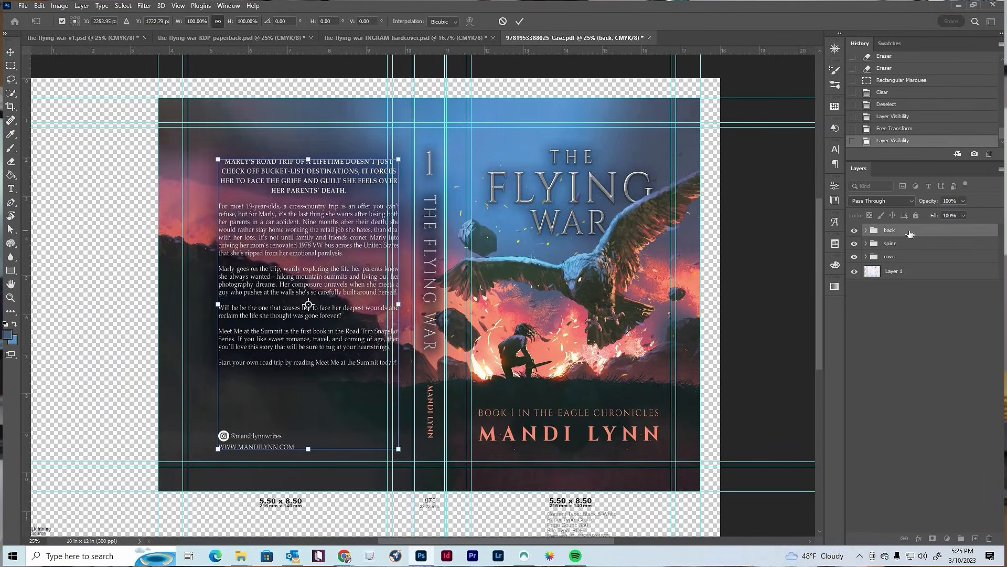
{"action": "key", "text": "shift+Left"}
{"action": "key", "text": "shift+Left"}
{"action": "key", "text": "shift+Left"}
{"action": "key", "text": "shift+Left"}
{"action": "key", "text": "shift+Left"}
{"action": "left_click_drag", "start_coordinate": [374, 159], "coordinate": [382, 147]}
{"action": "key", "text": "Return"}
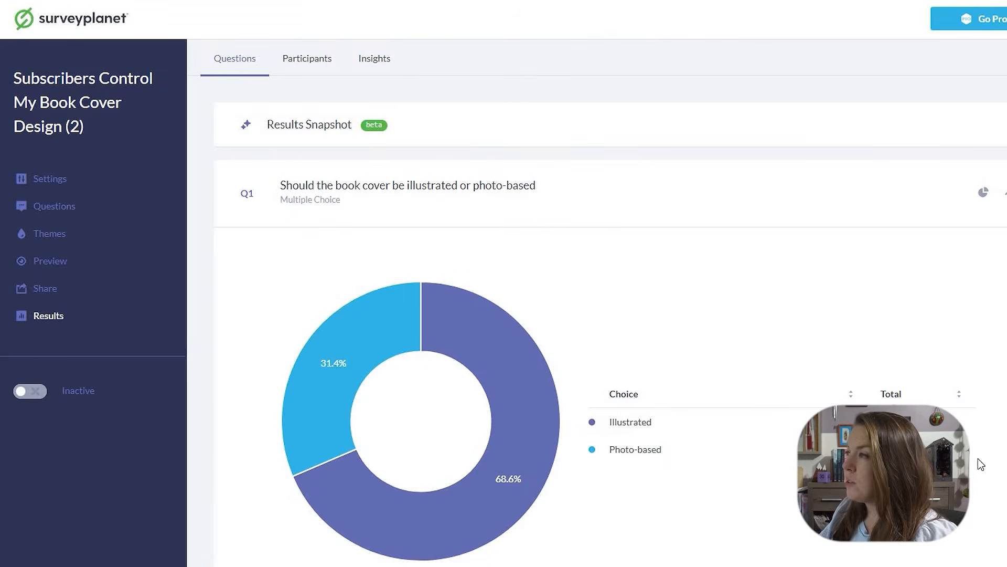
Review the survey result charts for cover style, sub-genre, background, color scheme and font type
{"action": "scroll", "coordinate": [978, 462], "scroll_direction": "down", "scroll_amount": 1}
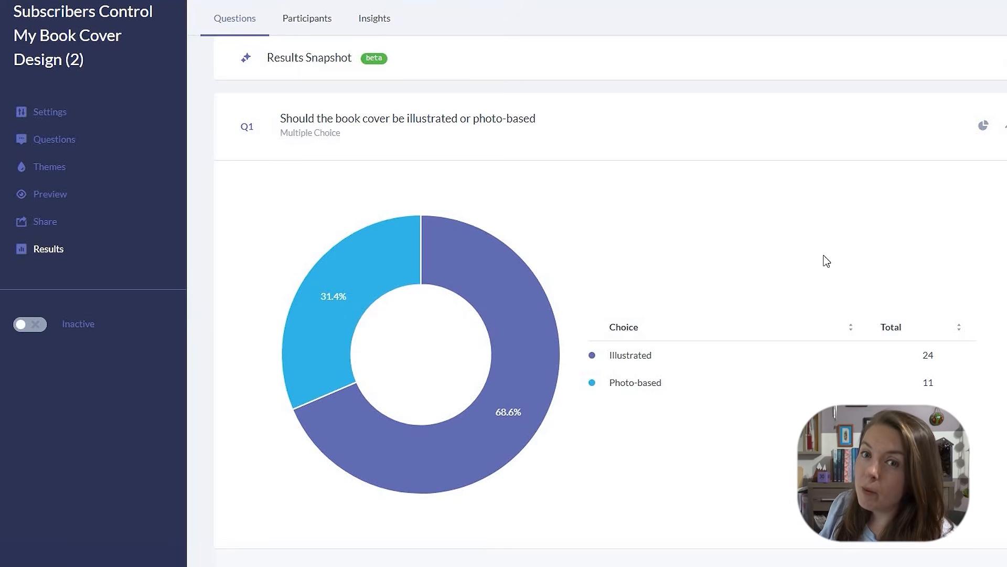
{"action": "scroll", "coordinate": [827, 261], "scroll_direction": "down", "scroll_amount": 10}
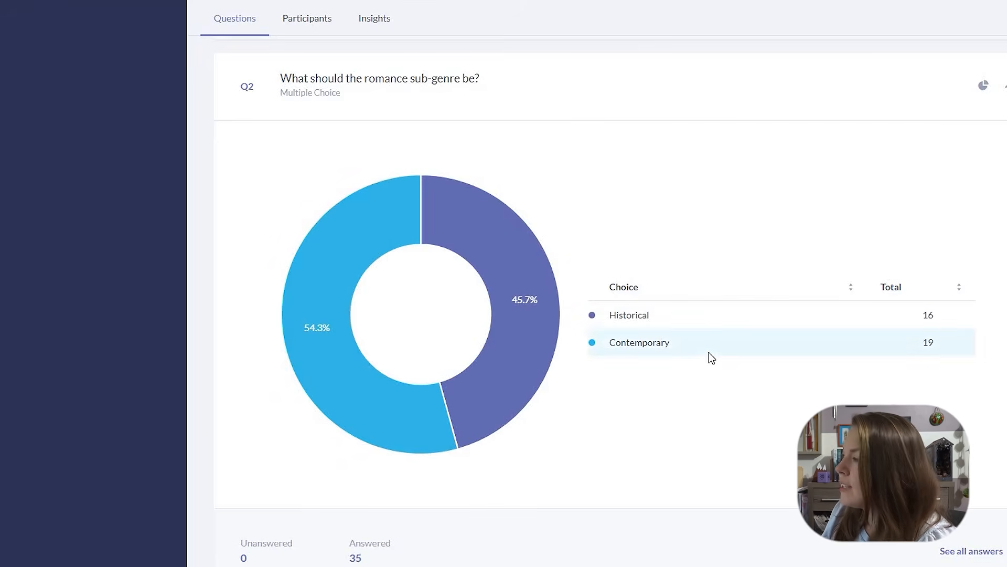
{"action": "scroll", "coordinate": [710, 355], "scroll_direction": "down", "scroll_amount": 3}
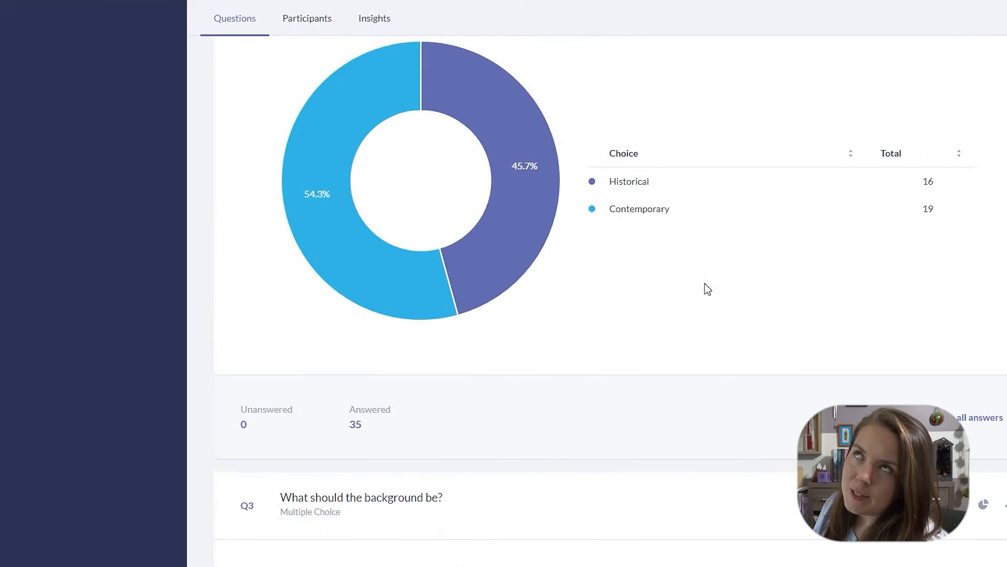
{"action": "scroll", "coordinate": [699, 294], "scroll_direction": "down", "scroll_amount": 9}
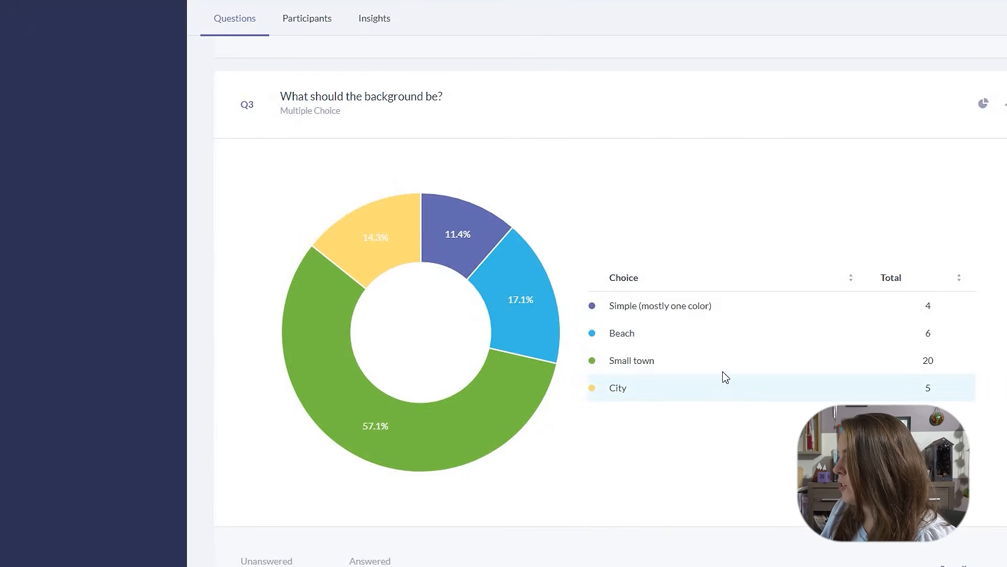
{"action": "mouse_move", "coordinate": [722, 369]}
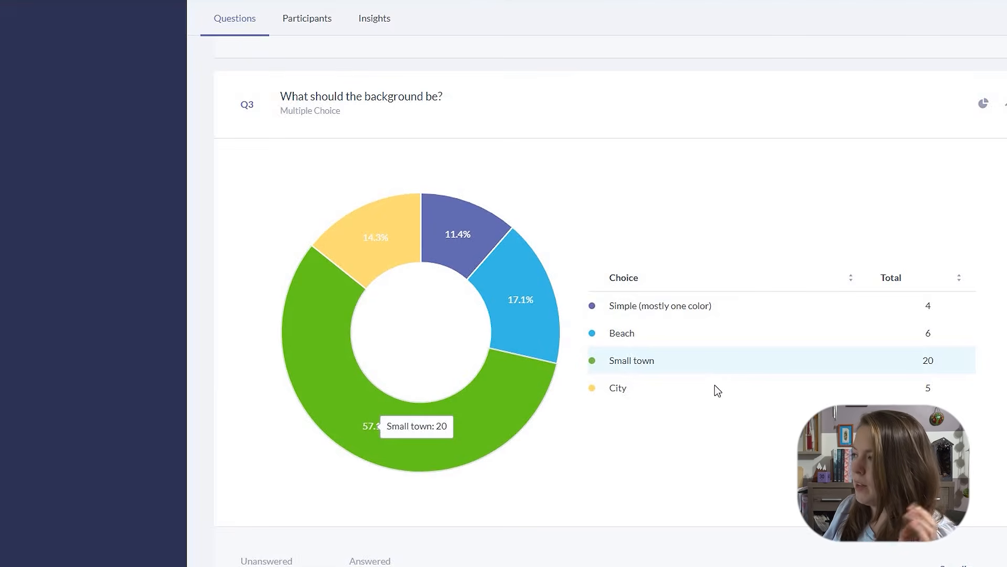
{"action": "scroll", "coordinate": [715, 386], "scroll_direction": "down", "scroll_amount": 10}
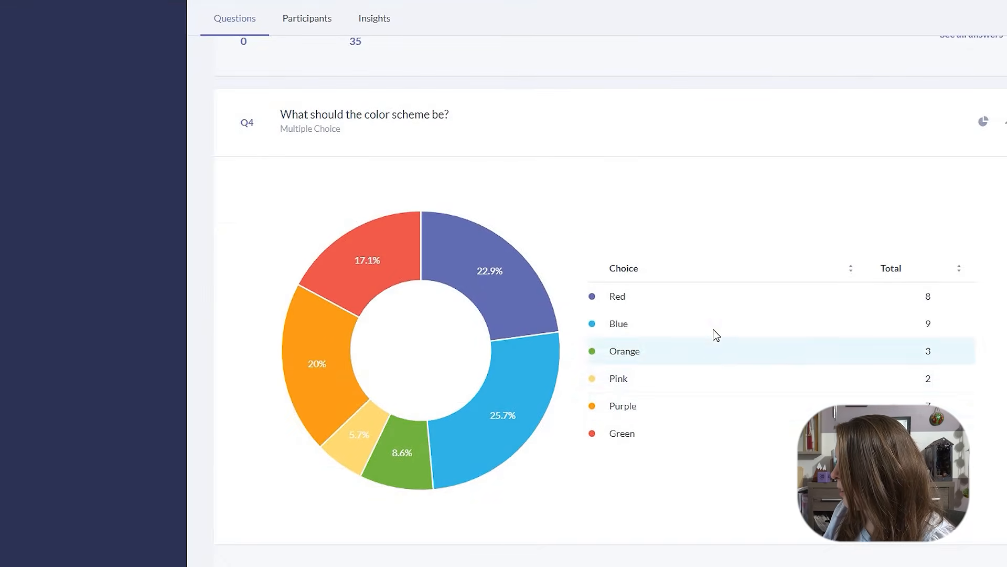
{"action": "mouse_move", "coordinate": [716, 335]}
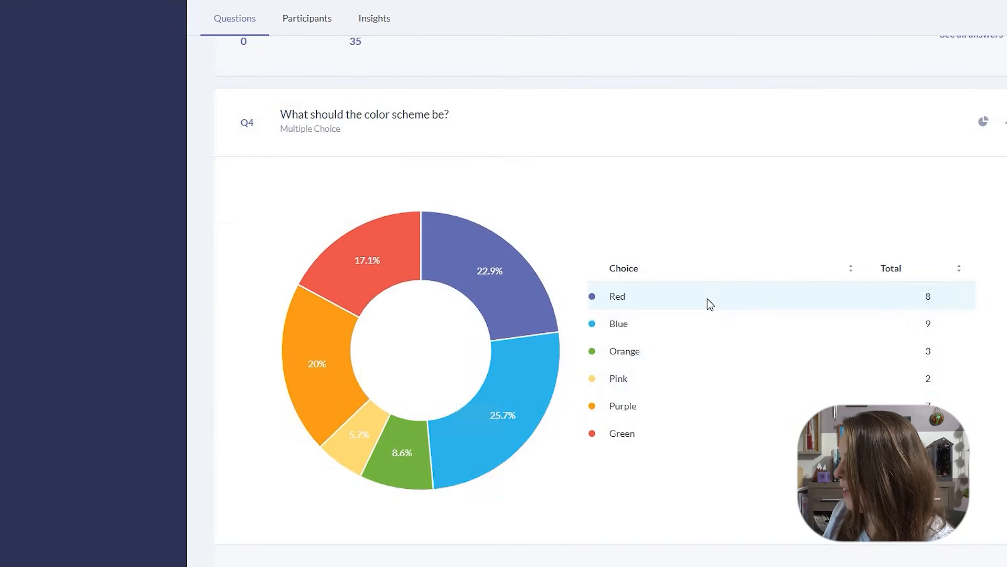
{"action": "scroll", "coordinate": [711, 360], "scroll_direction": "down", "scroll_amount": 10}
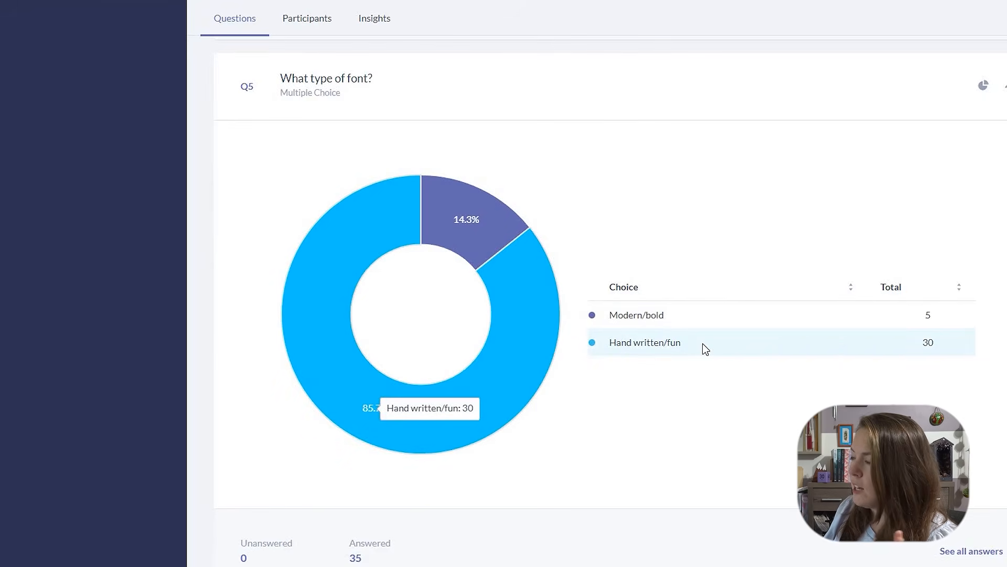
Load more of the suggested book title answers and read through them
{"action": "scroll", "coordinate": [703, 344], "scroll_direction": "down", "scroll_amount": 9}
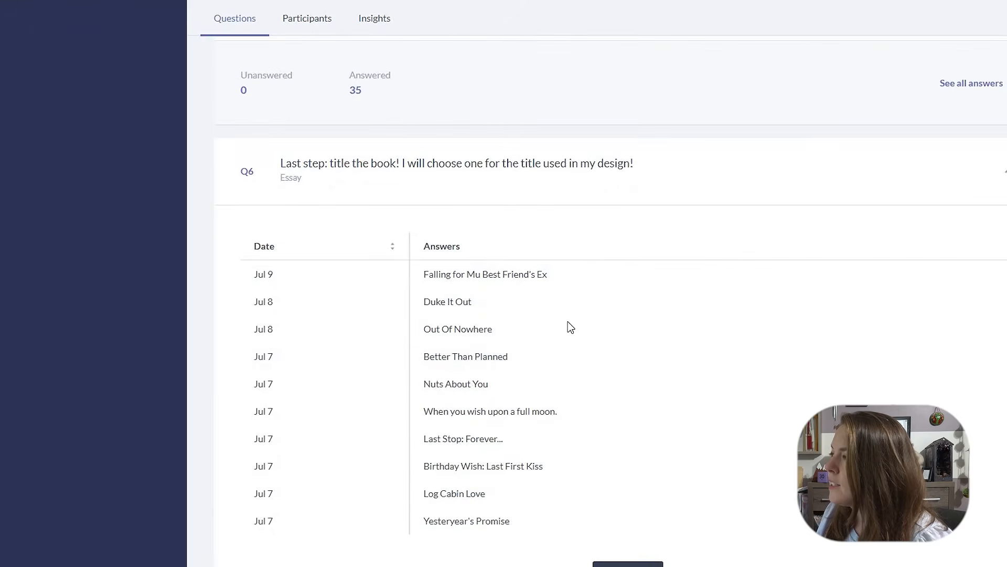
{"action": "scroll", "coordinate": [568, 321], "scroll_direction": "down", "scroll_amount": 3}
{"action": "left_click", "coordinate": [610, 454]}
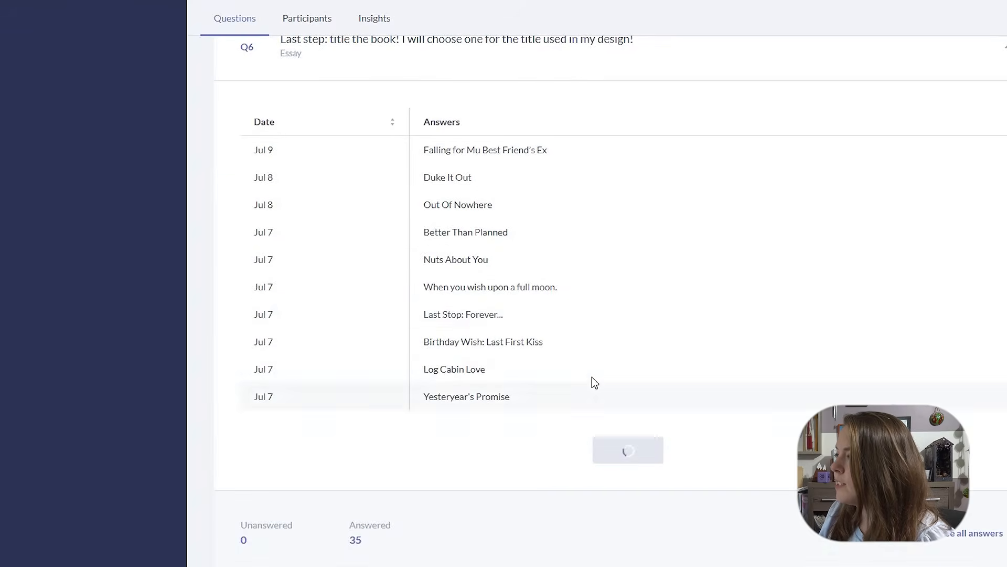
{"action": "scroll", "coordinate": [593, 383], "scroll_direction": "down", "scroll_amount": 5}
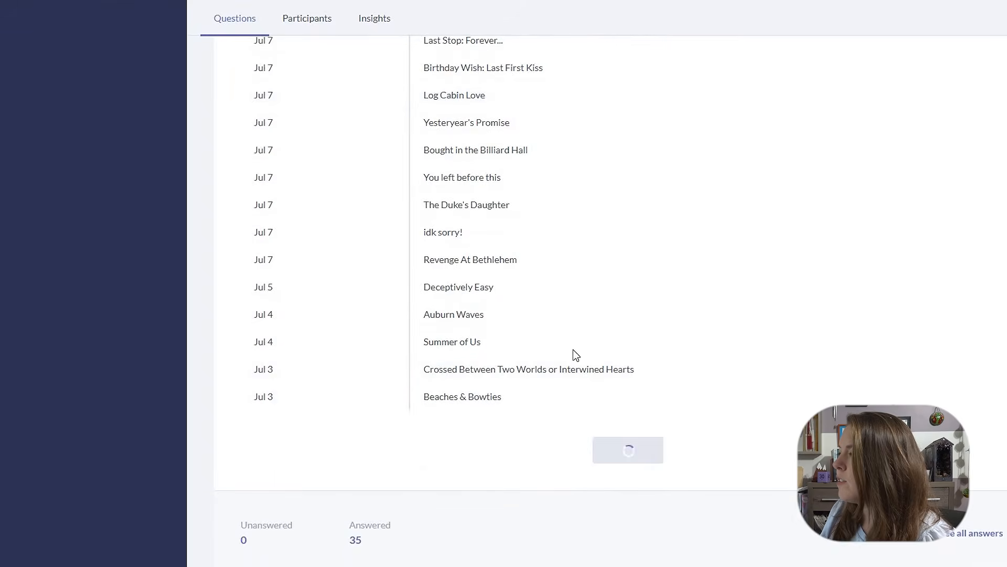
{"action": "scroll", "coordinate": [573, 352], "scroll_direction": "up", "scroll_amount": 3}
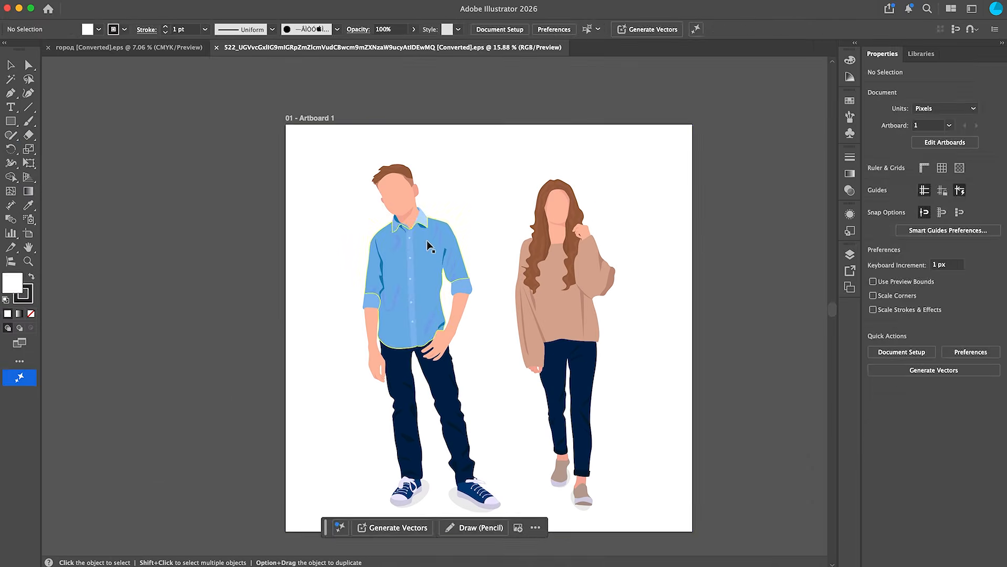
Enter the man illustration's clip group in Illustrator and select the figure for copying
{"action": "double_click", "coordinate": [429, 246]}
{"action": "key", "text": "z"}
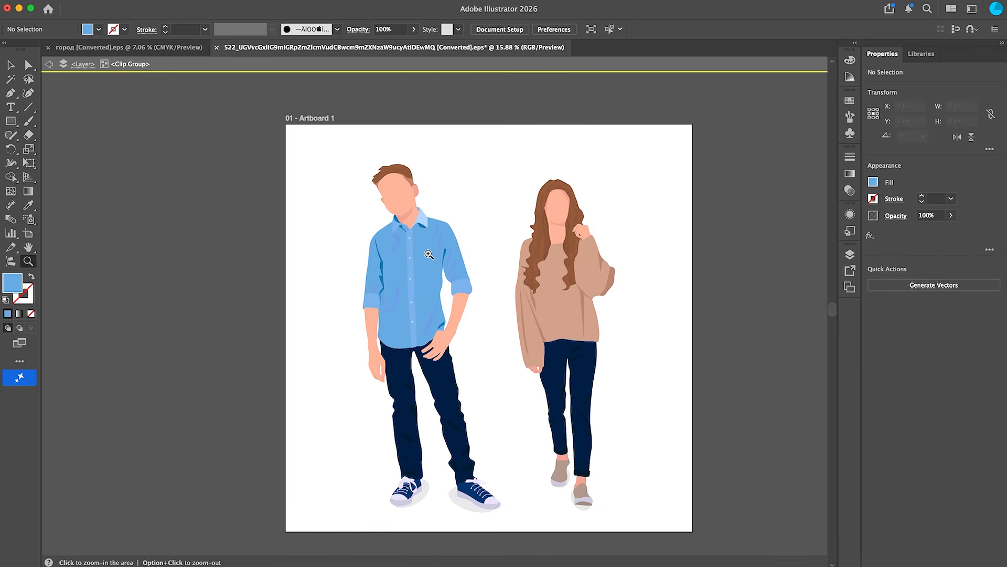
{"action": "left_click", "coordinate": [428, 254]}
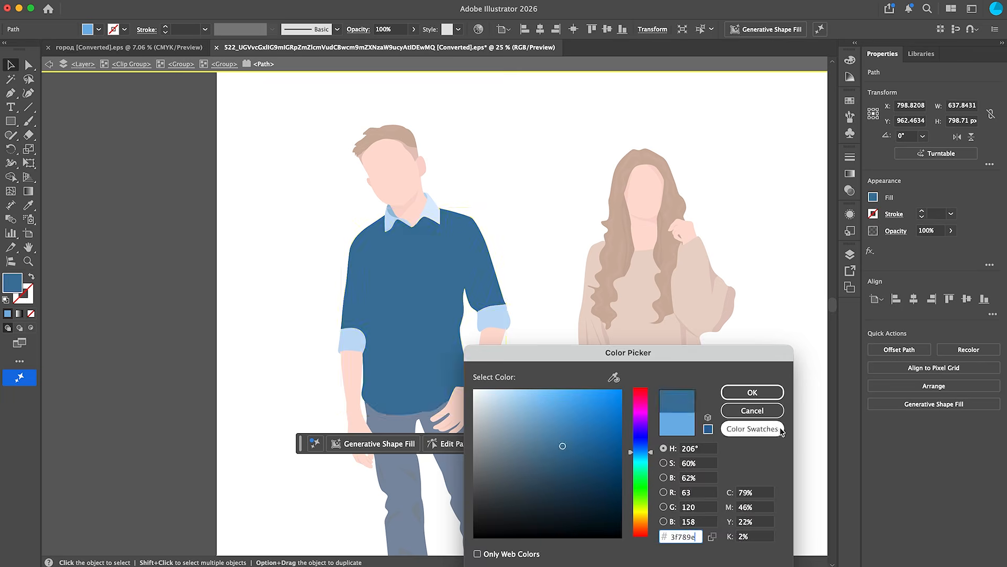
{"action": "left_click", "coordinate": [751, 391]}
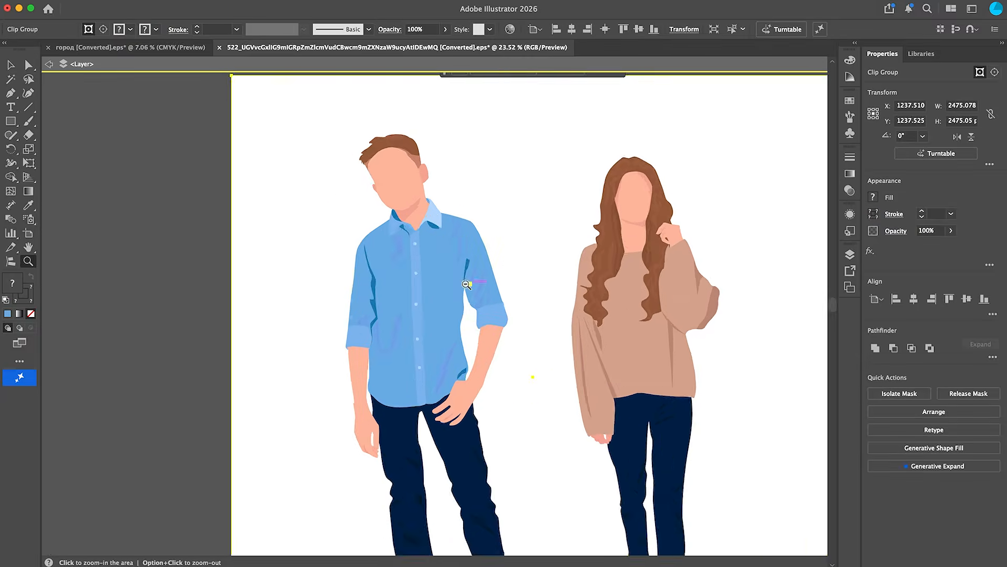
Paste the man figure into the street illustration cover and move it into place
{"action": "left_click", "coordinate": [467, 284], "text": "alt"}
{"action": "double_click", "coordinate": [462, 334]}
{"action": "double_click", "coordinate": [371, 269]}
{"action": "left_click_drag", "start_coordinate": [371, 270], "coordinate": [417, 243]}
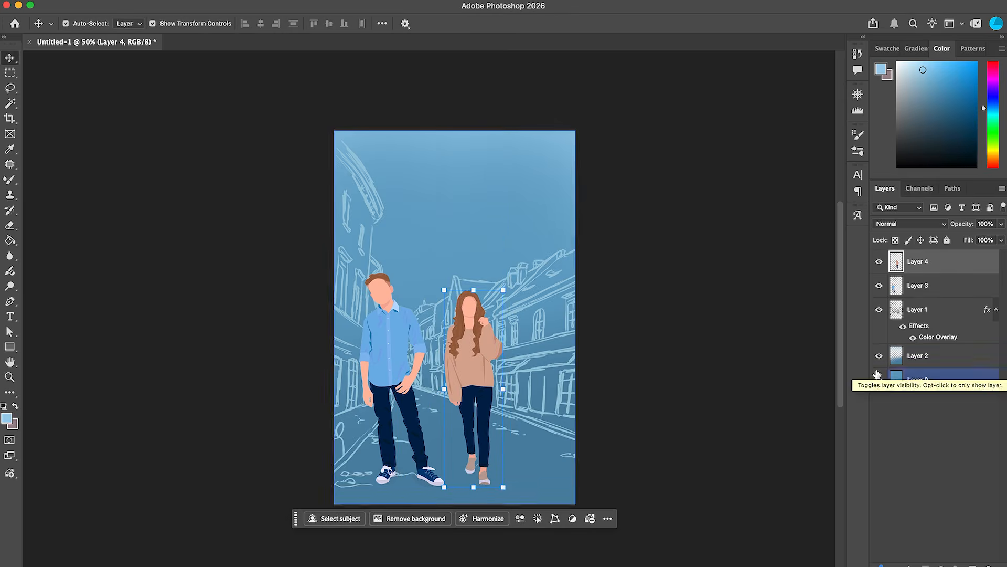
Place the woman figure beside the man and adjust its transform before committing
{"action": "left_click", "coordinate": [918, 285]}
{"action": "left_click", "coordinate": [249, 1]}
{"action": "mouse_move", "coordinate": [230, 23]}
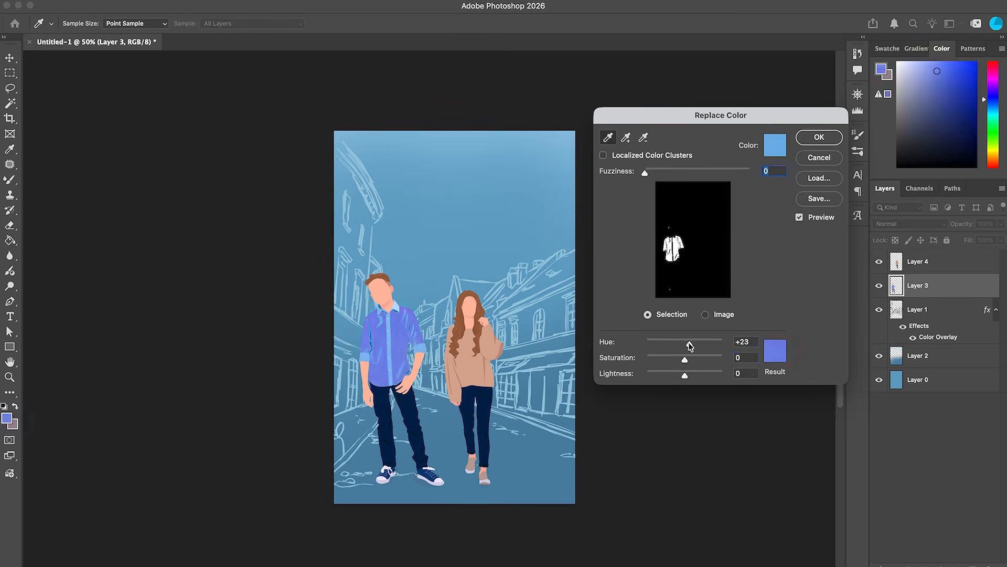
{"action": "left_click_drag", "start_coordinate": [682, 344], "coordinate": [672, 343]}
{"action": "mouse_move", "coordinate": [698, 375]}
{"action": "left_mouse_down"}
{"action": "mouse_move", "coordinate": [713, 375]}
{"action": "mouse_move", "coordinate": [693, 359]}
{"action": "left_mouse_up"}
{"action": "left_click_drag", "start_coordinate": [665, 174], "coordinate": [664, 173]}
{"action": "left_click_drag", "start_coordinate": [693, 360], "coordinate": [695, 359]}
{"action": "left_click_drag", "start_coordinate": [670, 344], "coordinate": [686, 345]}
{"action": "key", "text": "Return"}
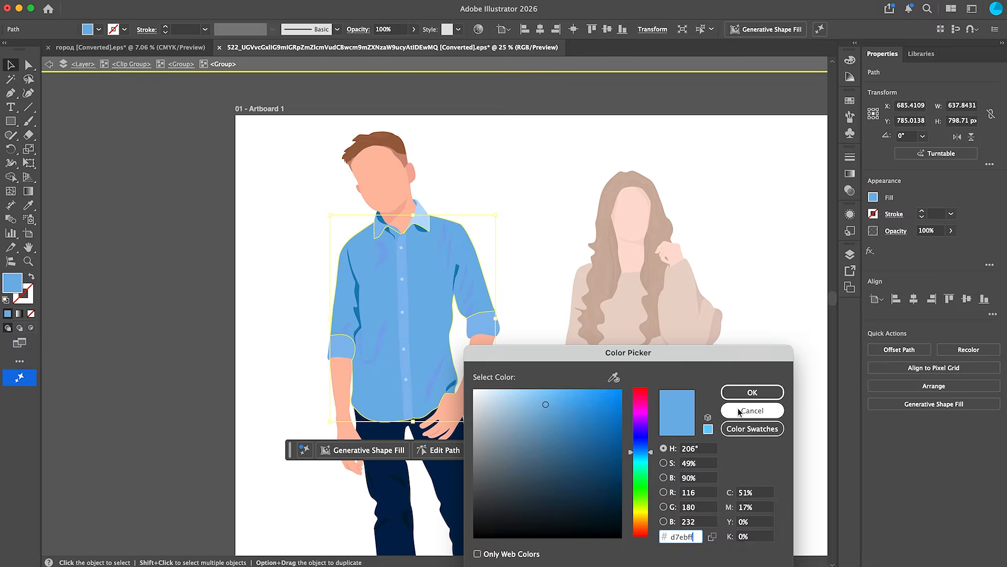
Select and arrange the two figure layers on the street background
{"action": "left_click", "coordinate": [748, 393]}
{"action": "left_click", "coordinate": [379, 257]}
{"action": "left_click", "coordinate": [368, 360], "text": "shift"}
{"action": "left_click", "coordinate": [437, 370], "text": "shift"}
{"action": "left_click", "coordinate": [302, 294]}
{"action": "left_click", "coordinate": [362, 350]}
Select matching objects with Select Same by Blending Mode and paste them into the cover
{"action": "left_click", "coordinate": [201, 1]}
{"action": "mouse_move", "coordinate": [309, 120]}
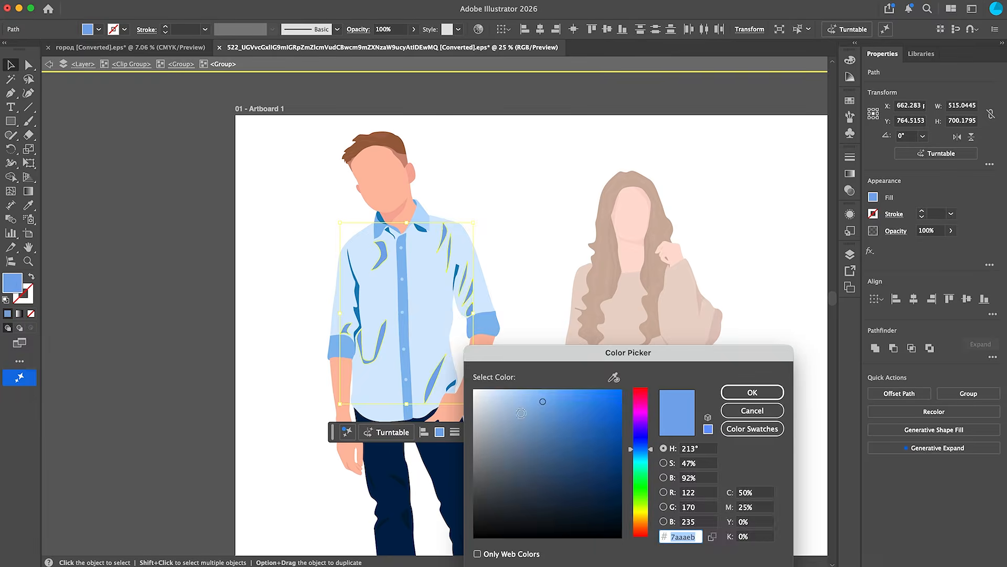
{"action": "left_click", "coordinate": [760, 206]}
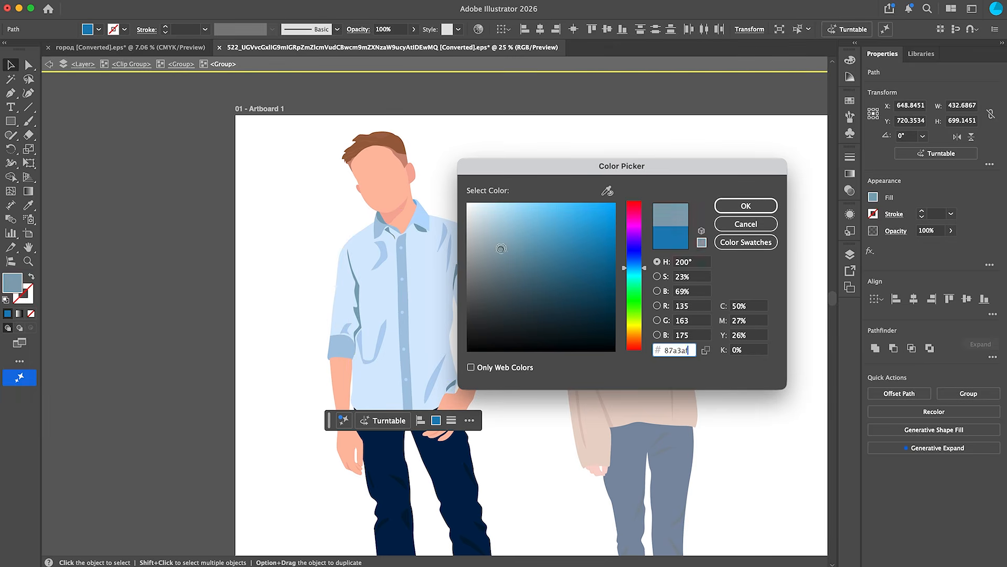
{"action": "type", "text": "a7c9d8"}
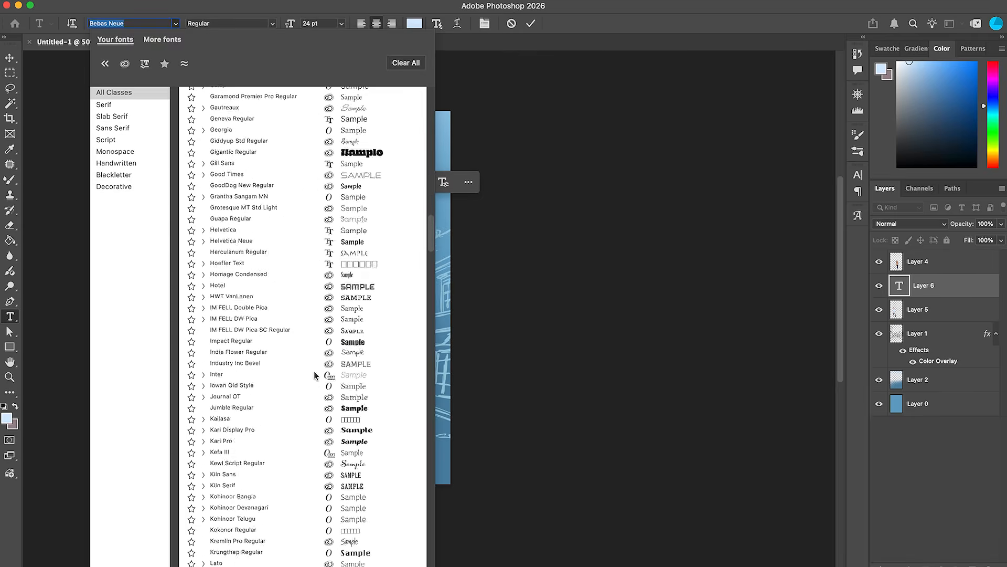
Lay out the Better Than Planned title text over the cover and shift the figures down slightly
{"action": "scroll", "coordinate": [314, 375], "scroll_direction": "down", "scroll_amount": 15}
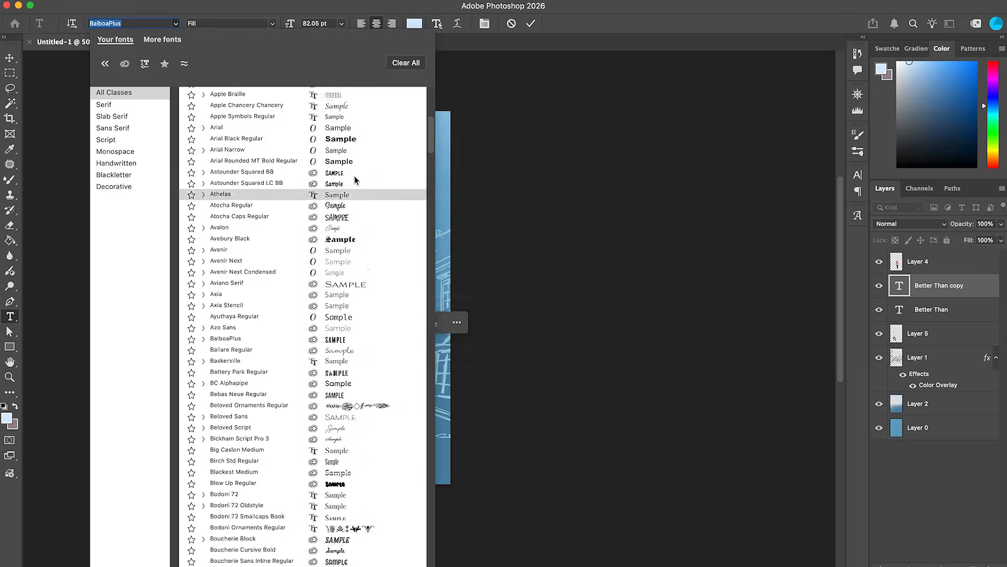
{"action": "scroll", "coordinate": [361, 417], "scroll_direction": "down", "scroll_amount": 5}
{"action": "scroll", "coordinate": [361, 417], "scroll_direction": "down", "scroll_amount": 10}
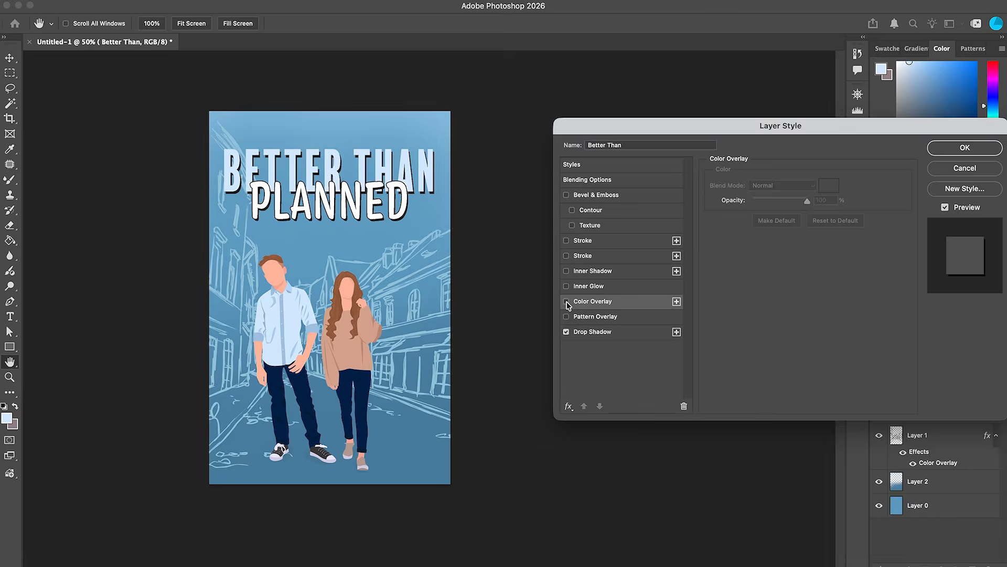
{"action": "left_click", "coordinate": [567, 241]}
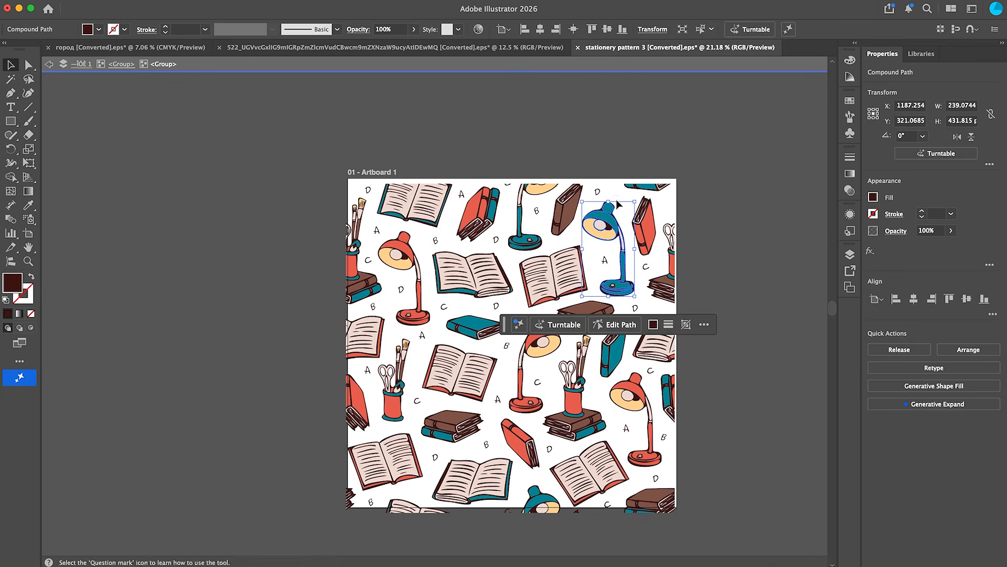
{"action": "left_click_drag", "start_coordinate": [405, 383], "coordinate": [407, 402]}
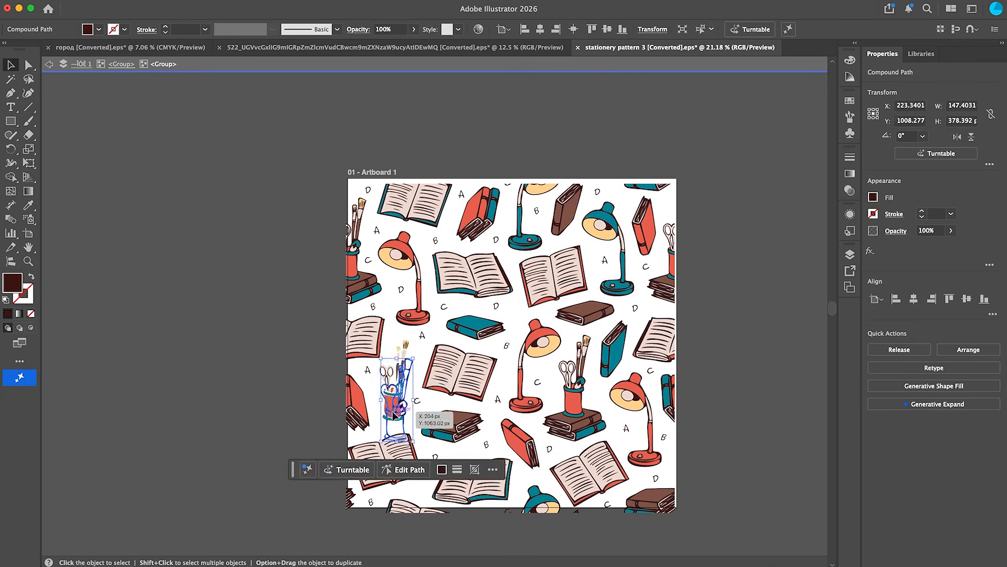
Copy the pencil cup illustration from the stationery pattern and place it on the cover
{"action": "key", "text": "super+z"}
{"action": "scroll", "coordinate": [407, 400], "scroll_direction": "up", "scroll_amount": 5}
{"action": "left_click", "coordinate": [379, 515]}
{"action": "left_click_drag", "start_coordinate": [432, 93], "coordinate": [308, 498]}
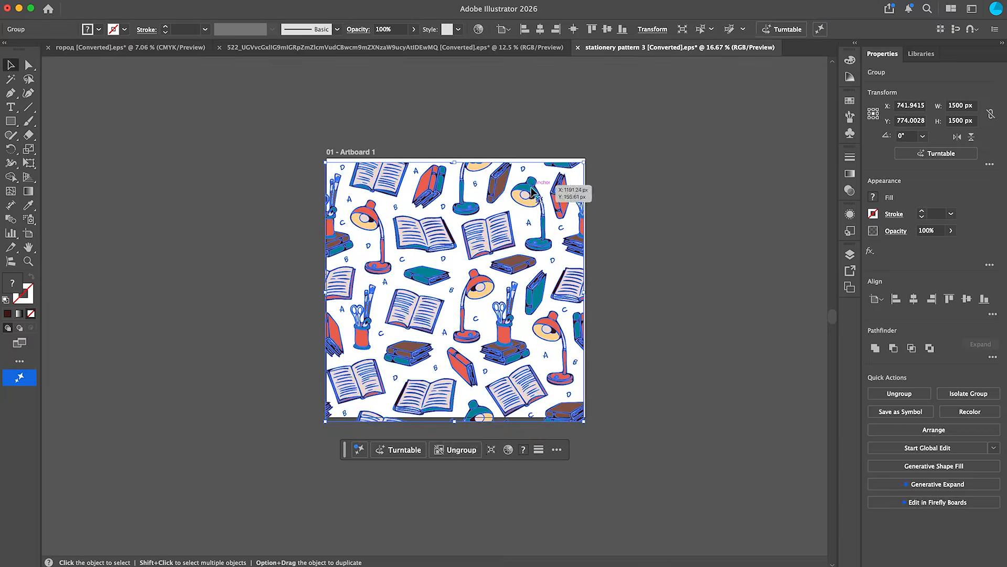
{"action": "left_click_drag", "start_coordinate": [530, 188], "coordinate": [531, 190]}
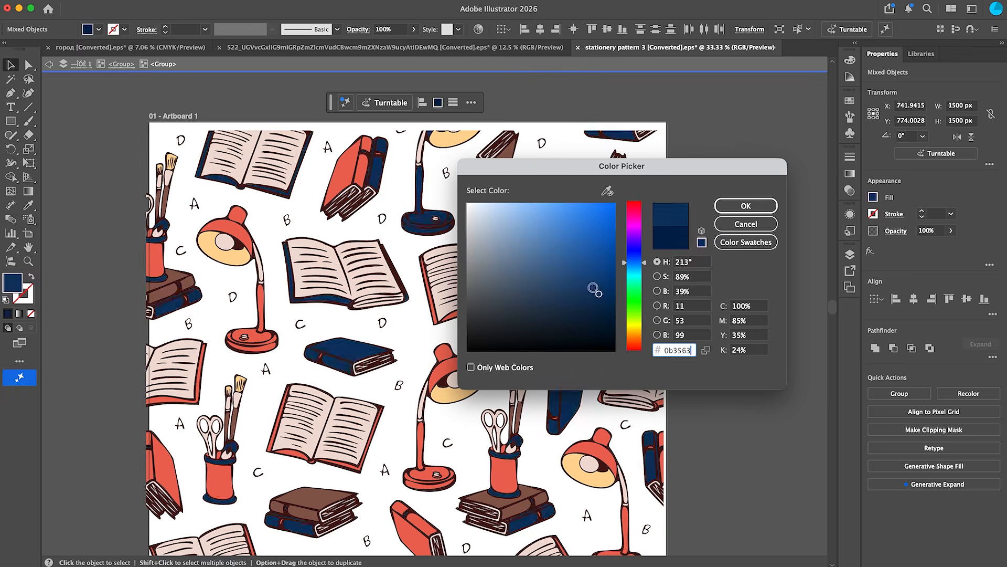
Recolor the selected pattern objects to hex 00224d in the Color Picker
{"action": "left_click", "coordinate": [694, 353]}
{"action": "type", "text": "00224d"}
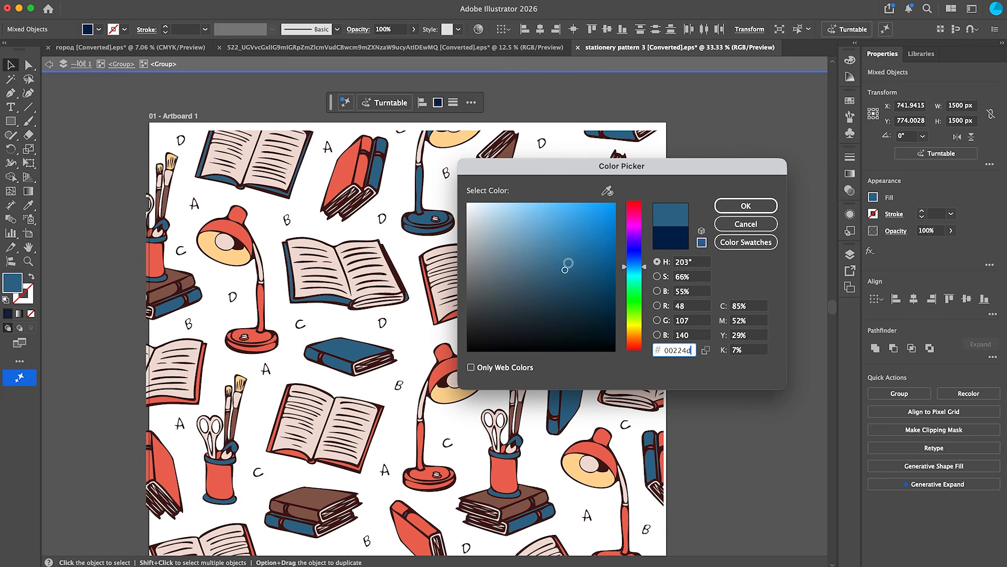
{"action": "key", "text": "Return"}
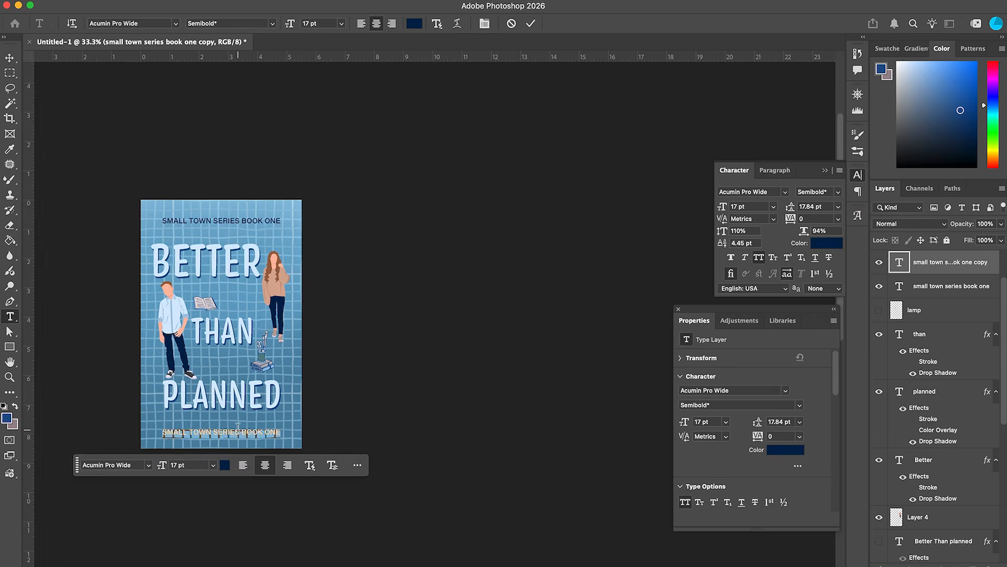
Edit the copied series text layer and browse the font list to choose a new typeface
{"action": "double_click", "coordinate": [899, 261]}
{"action": "left_click", "coordinate": [786, 192]}
{"action": "scroll", "coordinate": [839, 367], "scroll_direction": "down", "scroll_amount": 5}
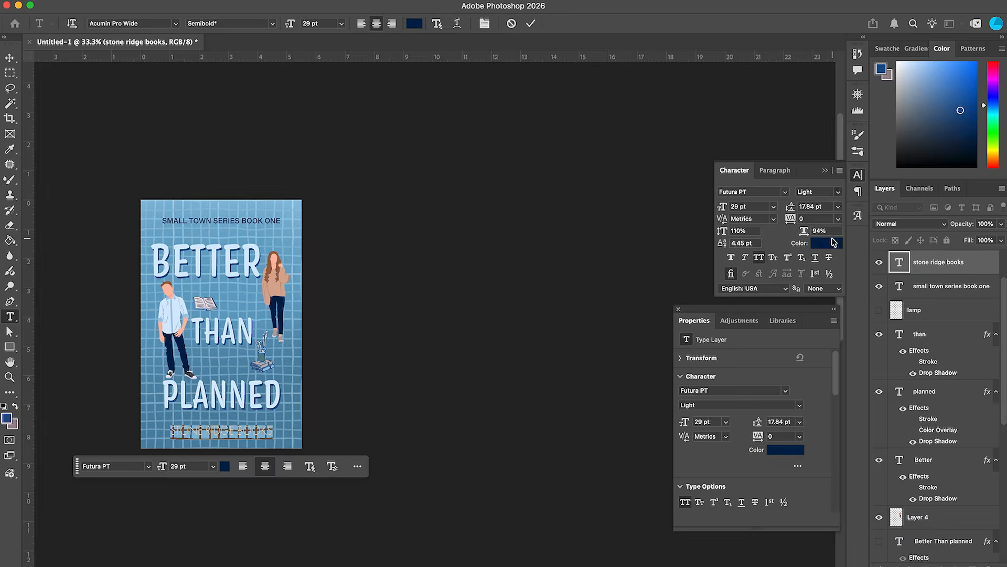
{"action": "left_click", "coordinate": [838, 192]}
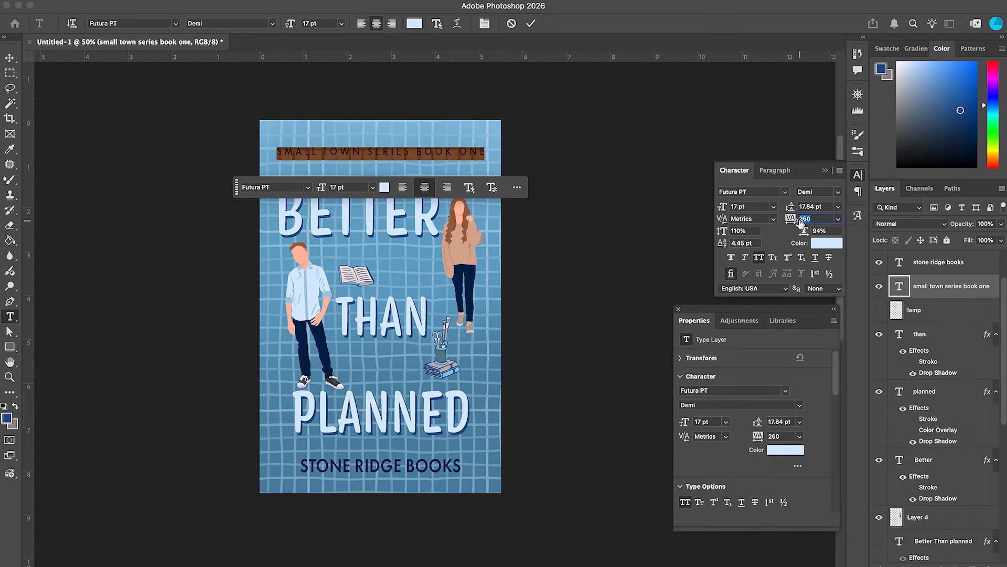